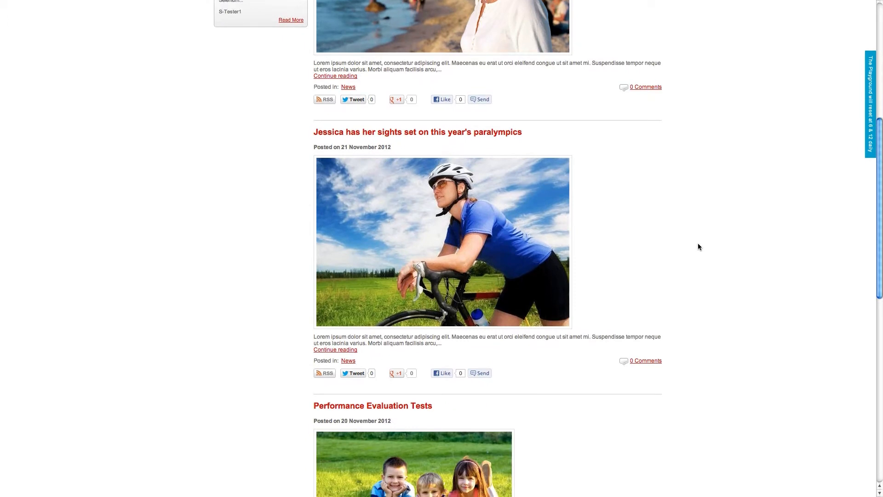
pyautogui.scroll(-7, 698, 247)
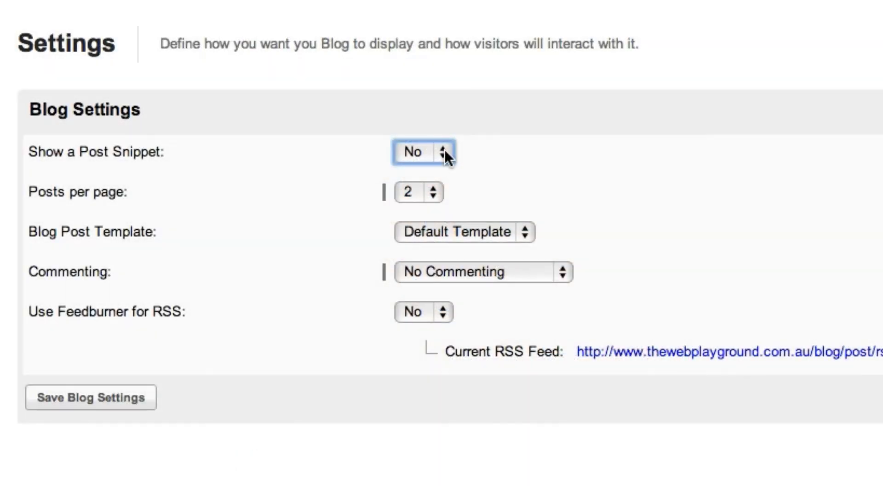
# Turn on post snippets in the blog settings and set the snippet length to 200 characters
pyautogui.click(444, 151)
pyautogui.click(426, 131)
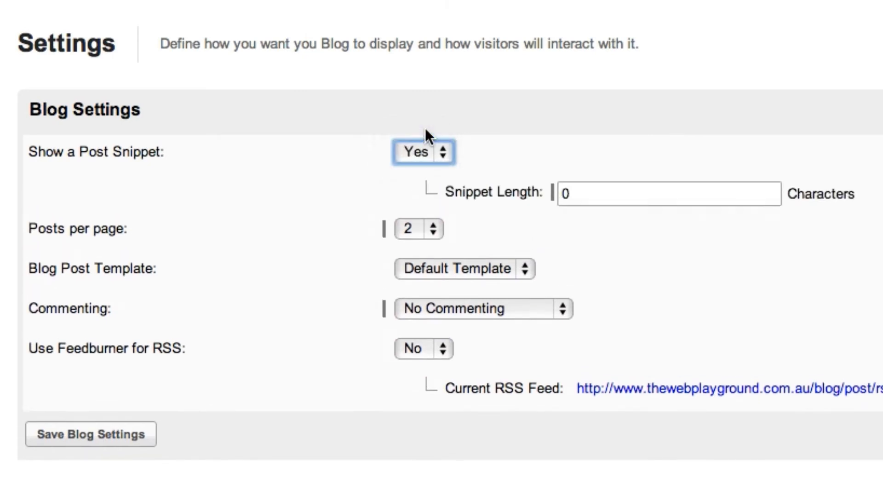
pyautogui.moveTo(572, 193); pyautogui.dragTo(559, 194)
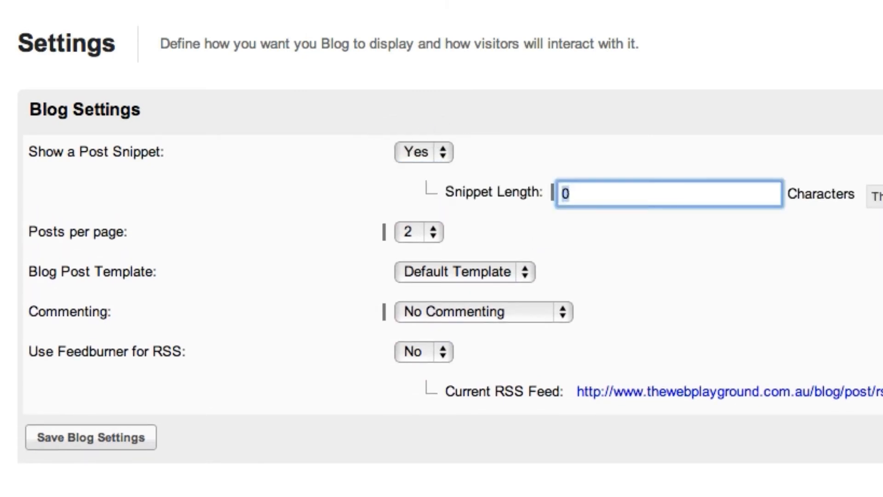
pyautogui.write('200')
pyautogui.click(444, 155)
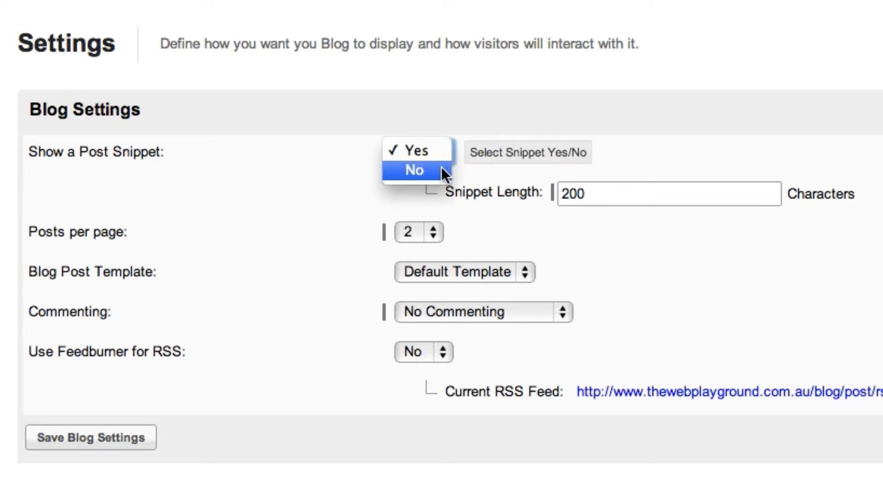
pyautogui.click(479, 219)
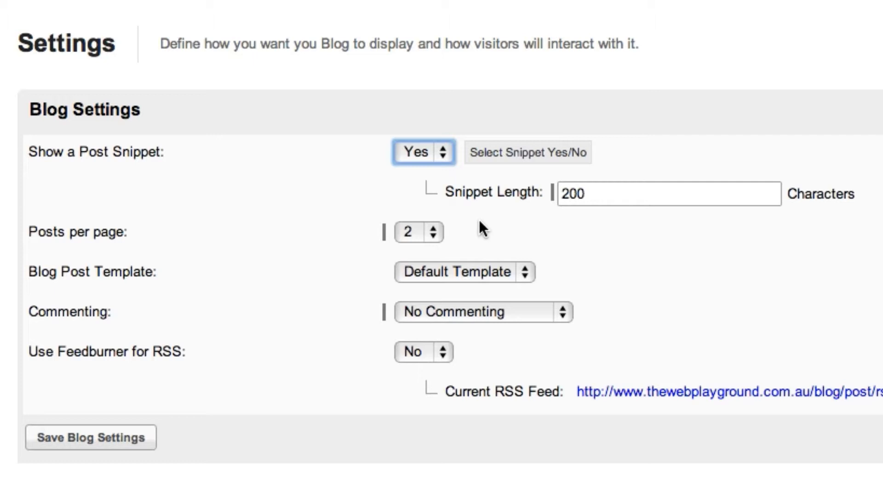
# Set the blog to 4 posts per page and keep Default Template as the blog post template
pyautogui.click(437, 231)
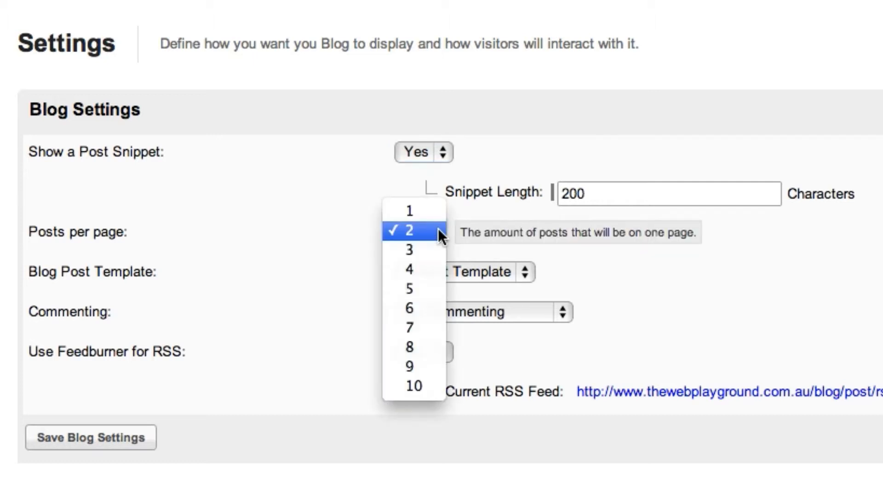
pyautogui.click(434, 276)
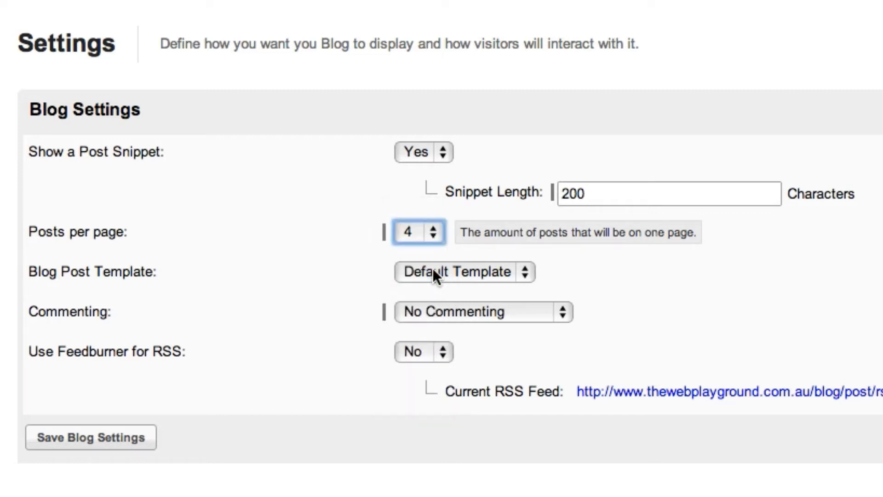
pyautogui.click(527, 276)
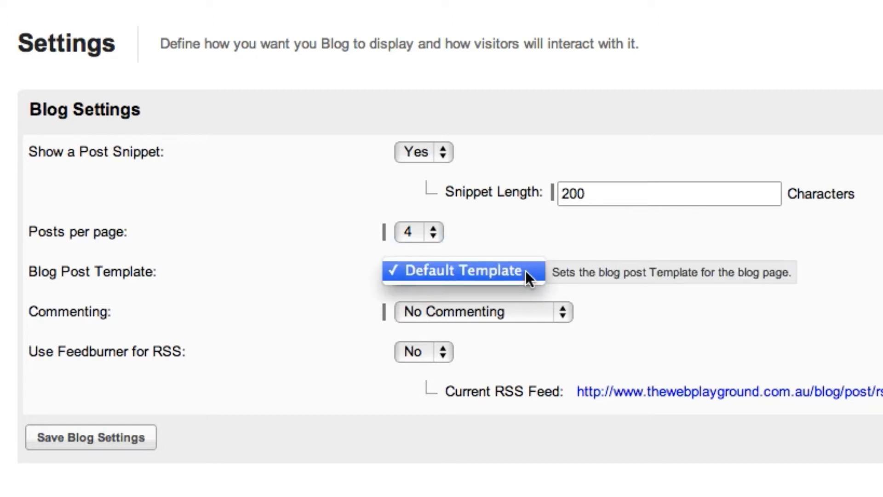
pyautogui.click(527, 274)
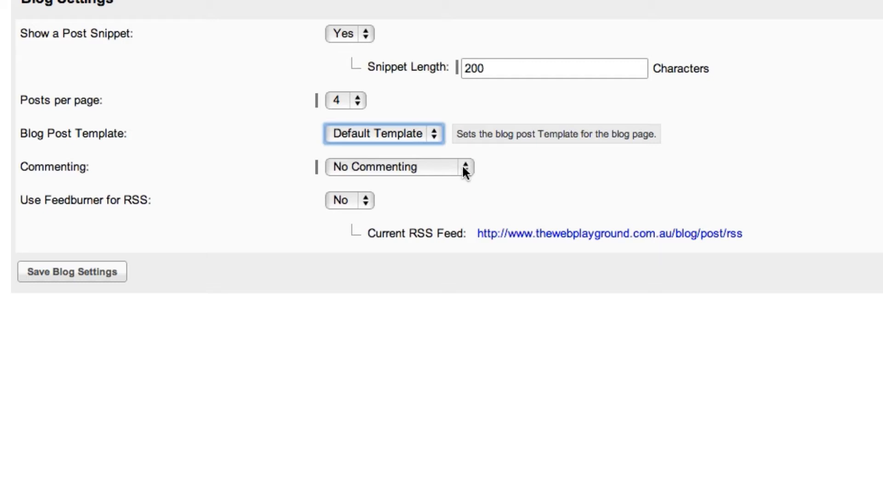
# Set commenting to On-Site Commenting, with Email Notifications and Register to Comment both set to Yes
pyautogui.click(449, 167)
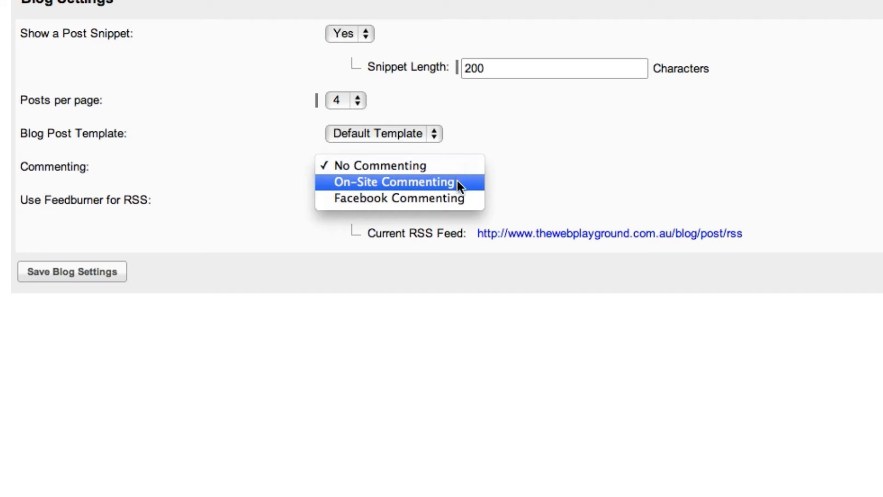
pyautogui.click(458, 181)
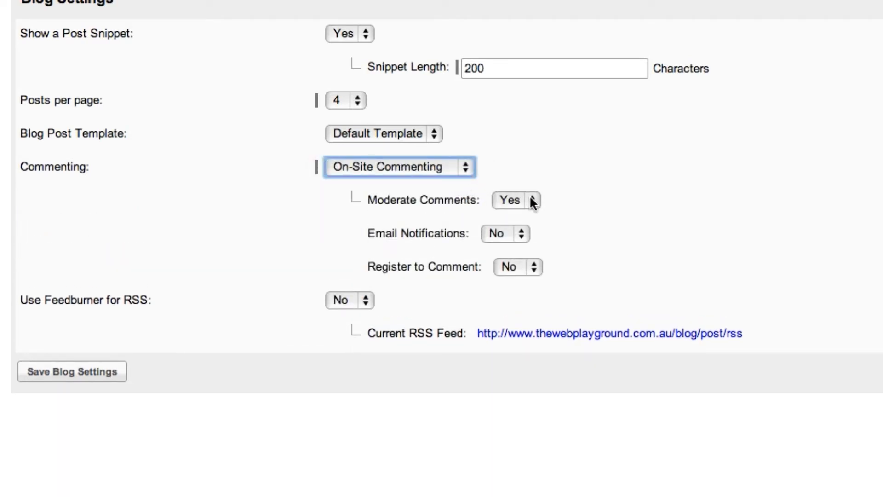
pyautogui.click(521, 231)
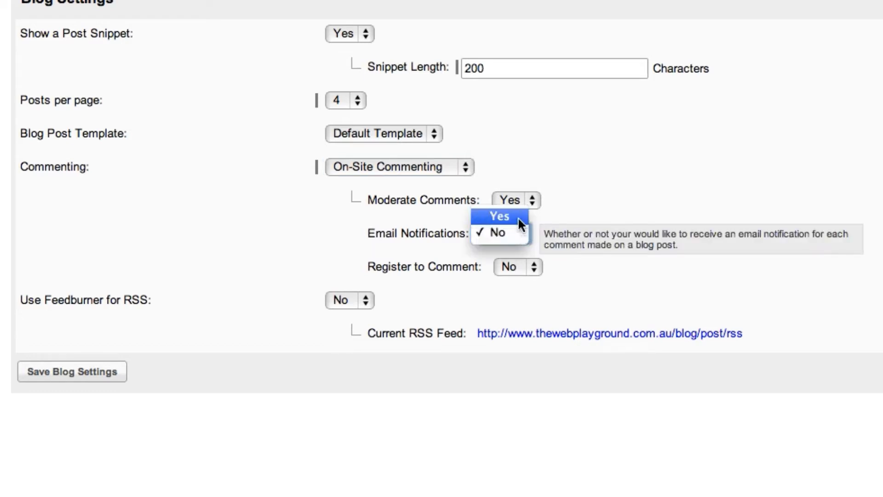
pyautogui.click(518, 220)
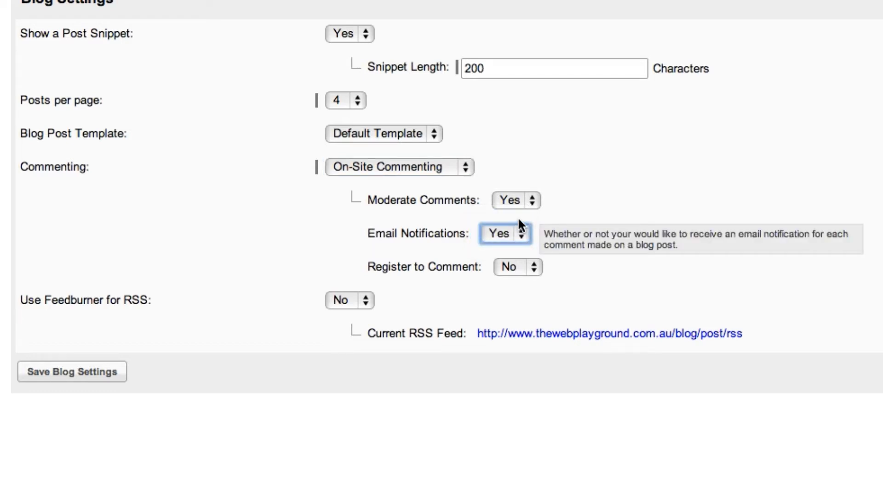
pyautogui.click(536, 266)
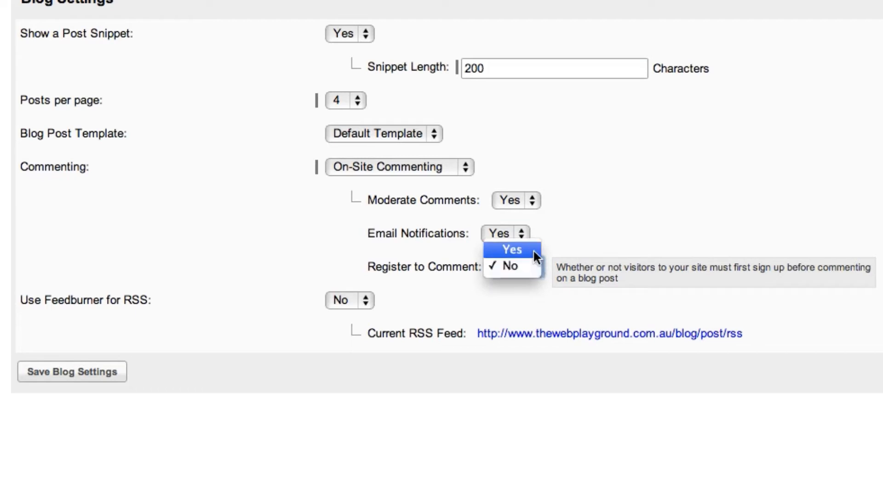
pyautogui.click(535, 251)
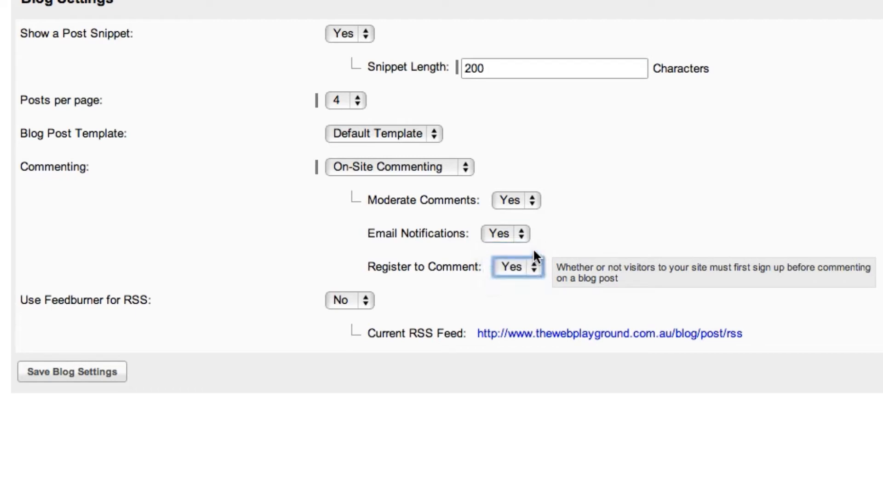
# Set the commenting type to Facebook Commenting and enter the.web.console as the Facebook ID in its Facebook settings
pyautogui.click(465, 168)
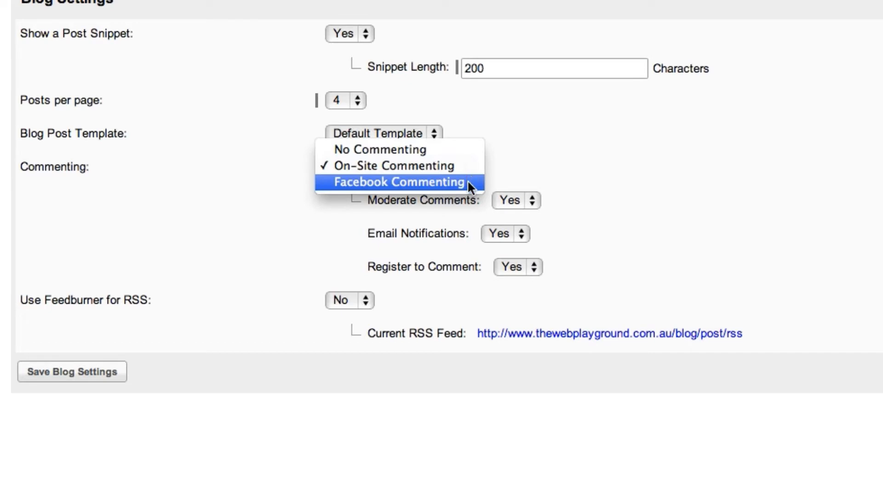
pyautogui.click(469, 182)
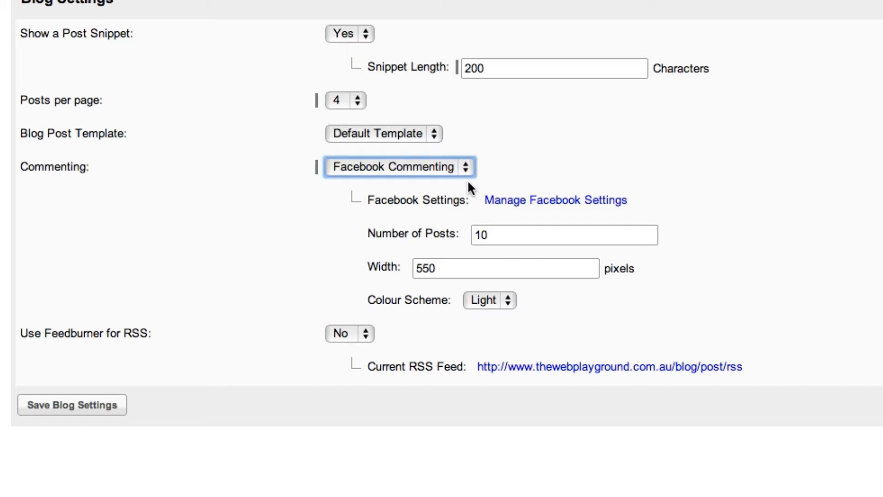
pyautogui.click(509, 203)
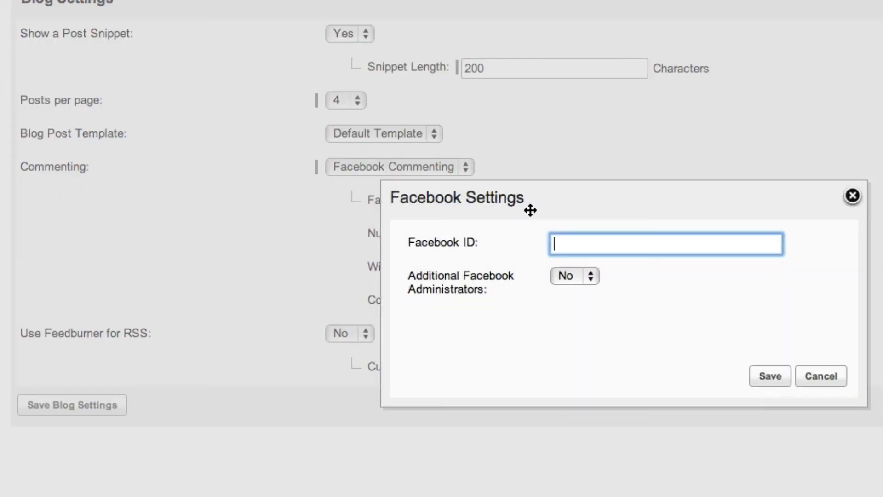
pyautogui.write('the.web.console')
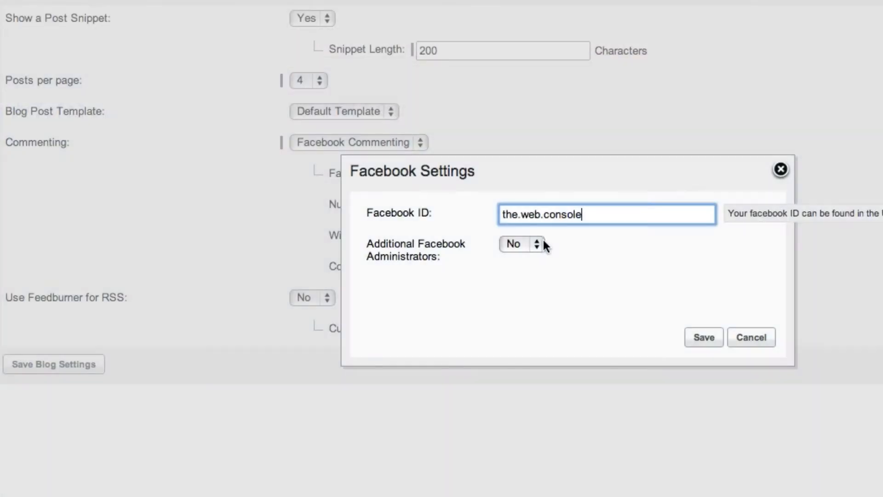
# Allow additional Facebook administrators, enter the two administrators' Facebook IDs separated by a comma, and save the Facebook settings
pyautogui.click(540, 242)
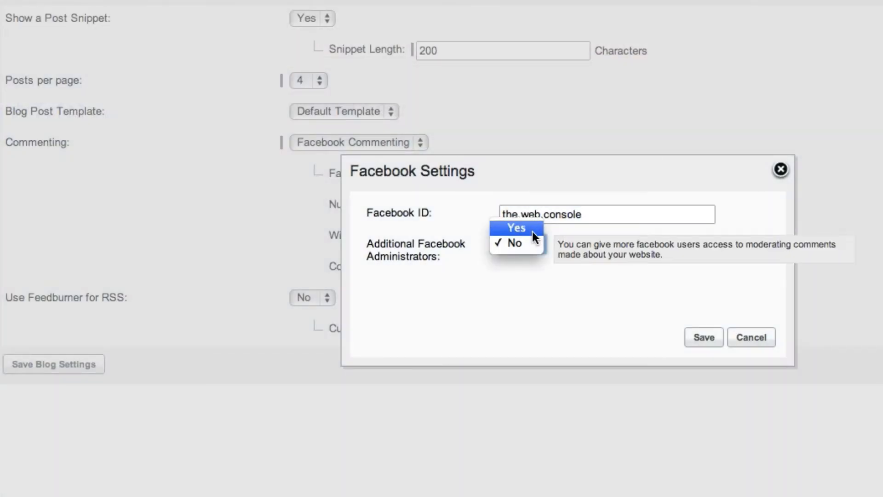
pyautogui.click(532, 231)
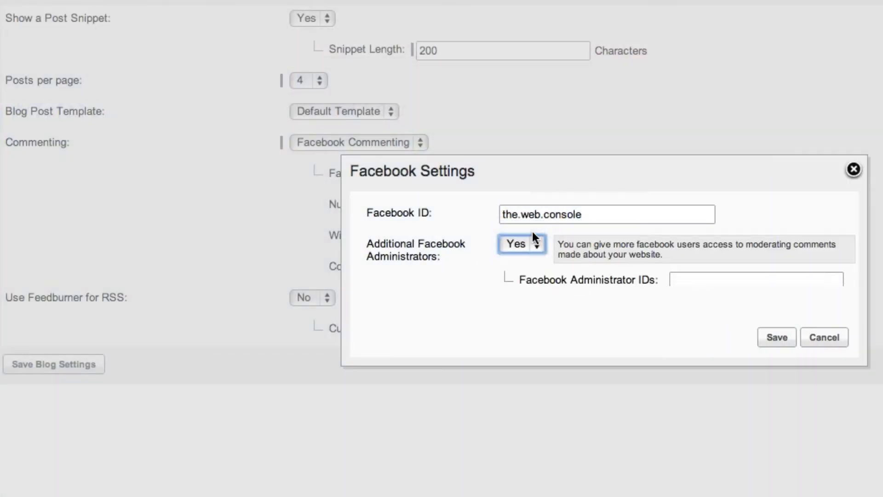
pyautogui.click(683, 284)
pyautogui.write('clare.citizen, john.acme.2')
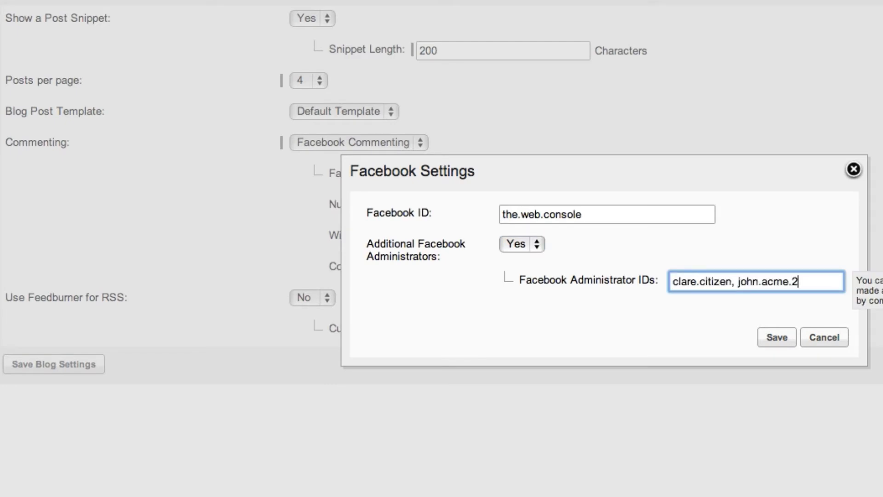
pyautogui.click(773, 336)
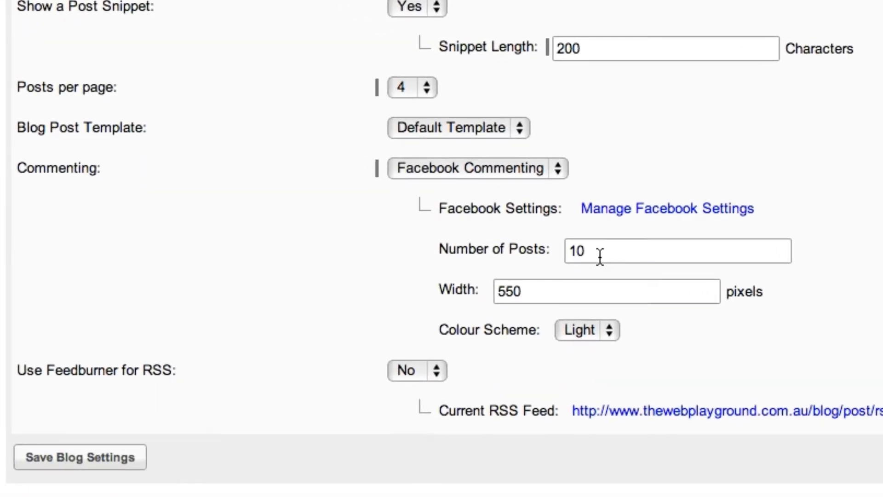
# Set the Facebook commenting number of posts to 5 and its colour scheme to Dark
pyautogui.moveTo(591, 254); pyautogui.dragTo(577, 255)
pyautogui.write('5')
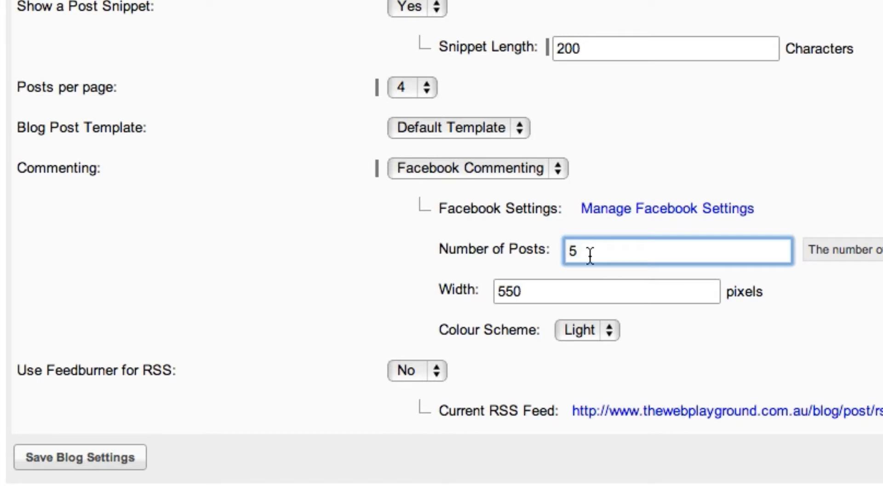
pyautogui.click(581, 292)
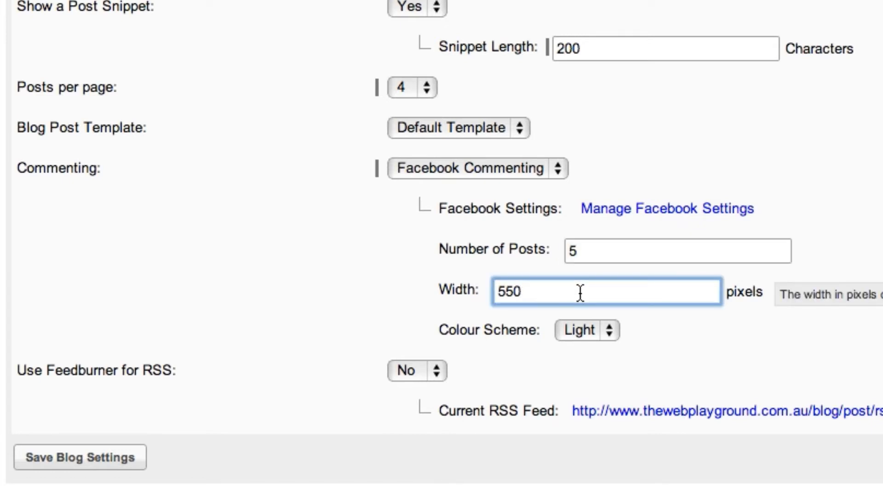
pyautogui.click(610, 328)
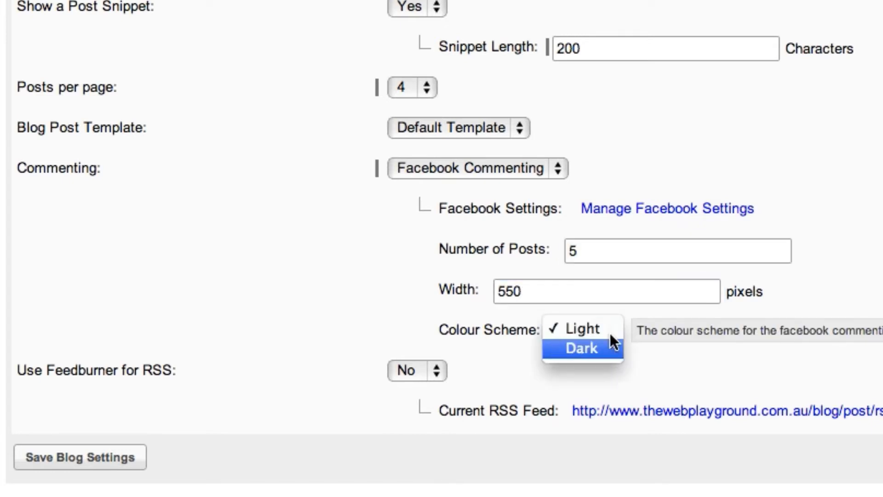
pyautogui.click(611, 349)
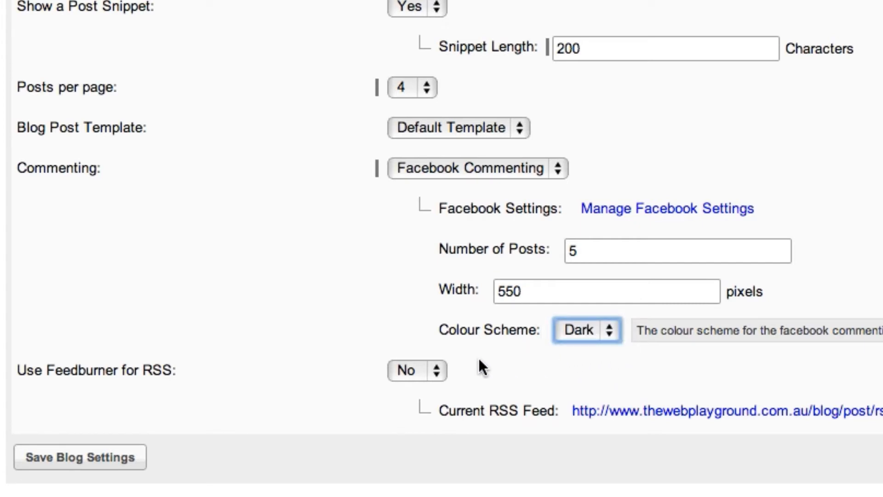
pyautogui.click(440, 369)
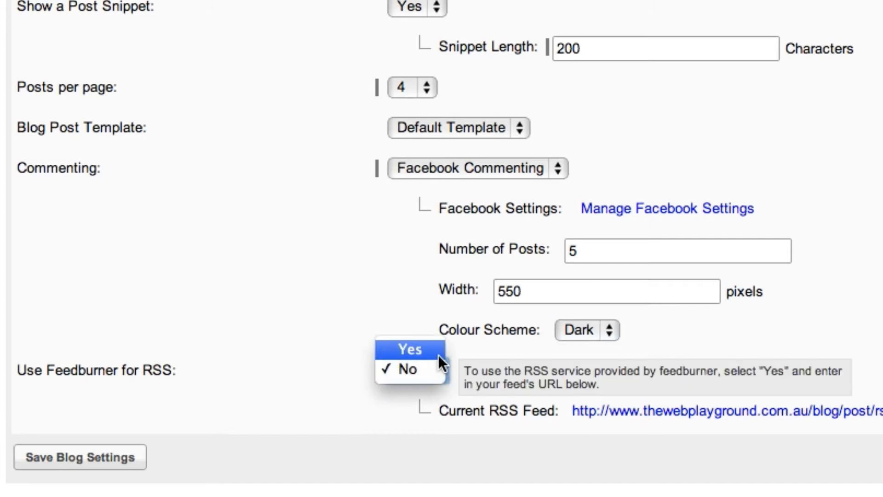
pyautogui.click(438, 349)
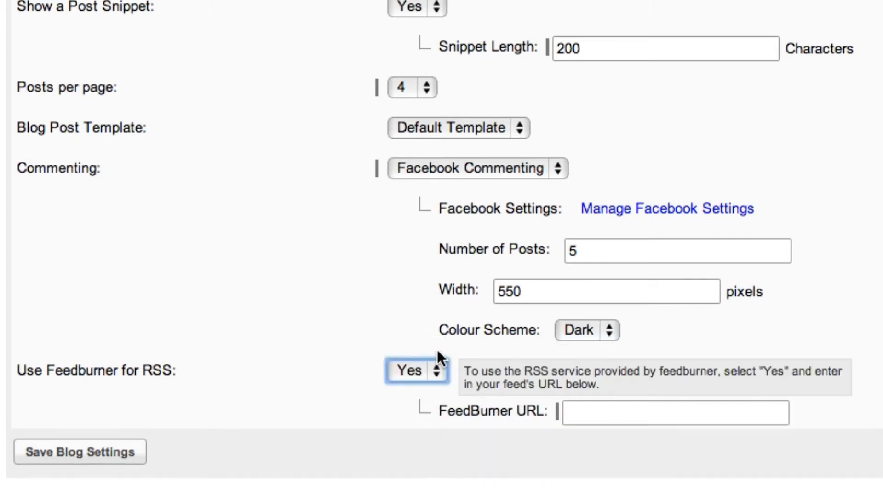
pyautogui.click(578, 413)
pyautogui.press('super+v')
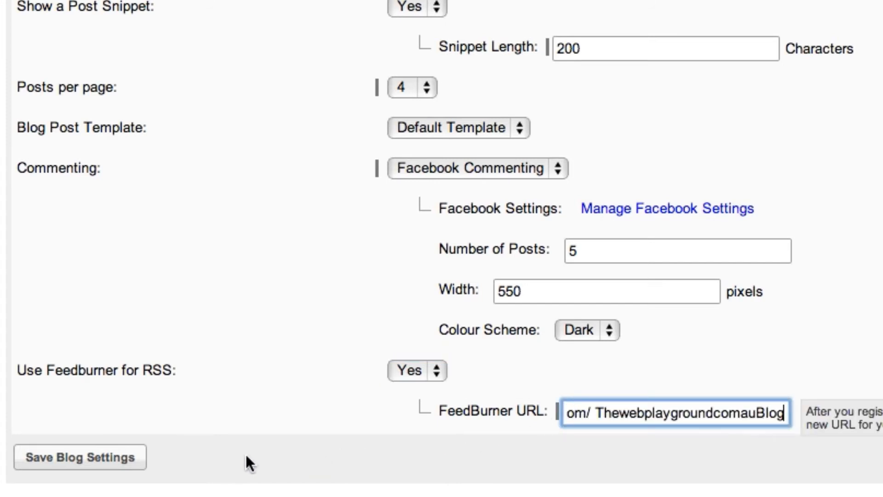
pyautogui.click(120, 457)
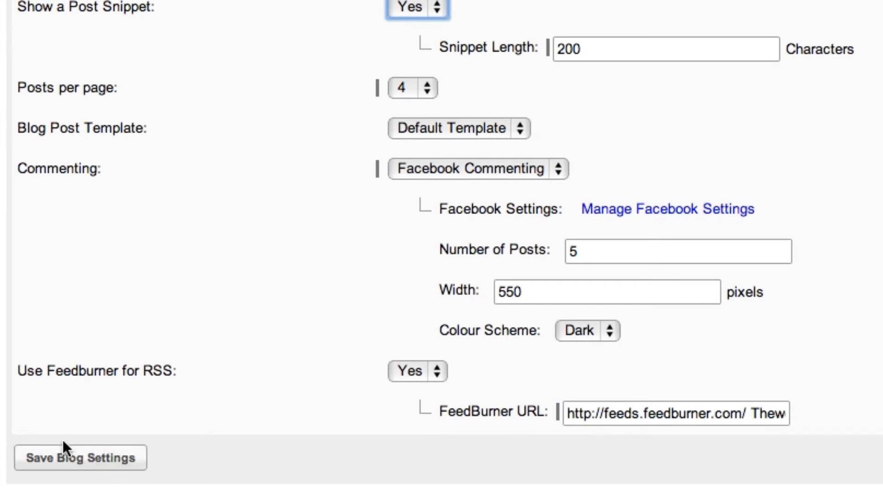
# Start a new blog post with the heading "New Video Tutorials for The Web Console" and set its status to Visible
pyautogui.click(79, 442)
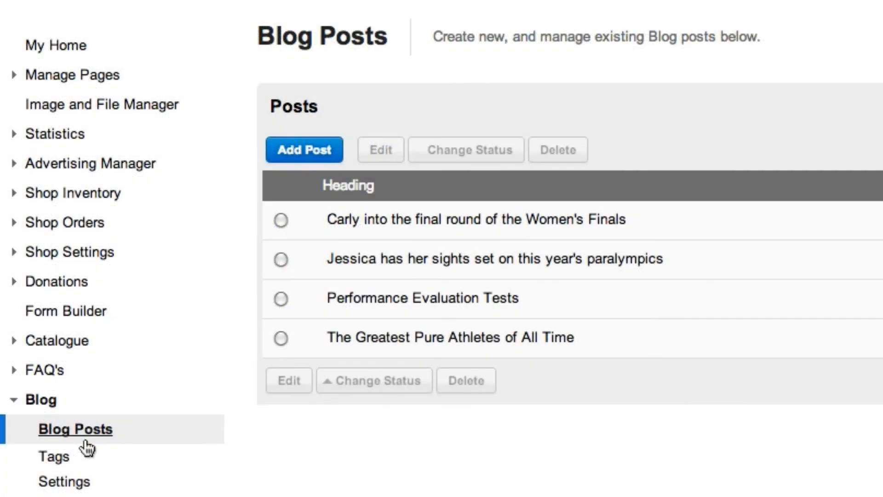
pyautogui.click(306, 154)
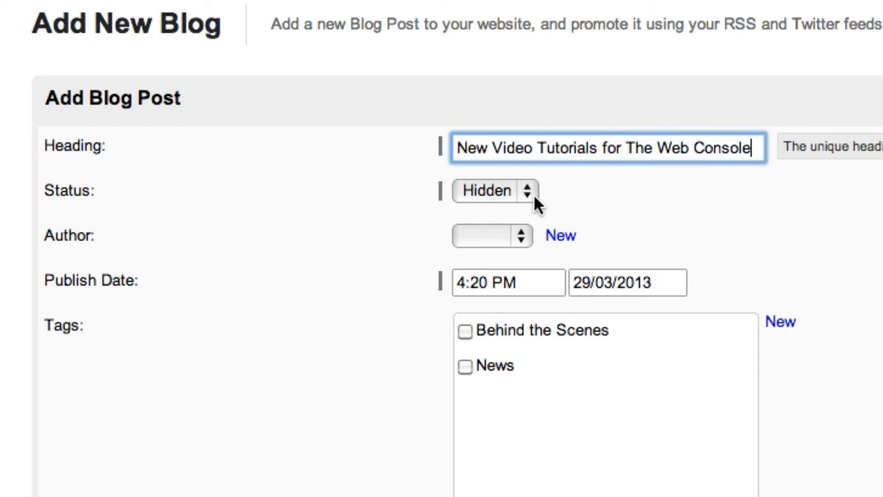
pyautogui.click(530, 189)
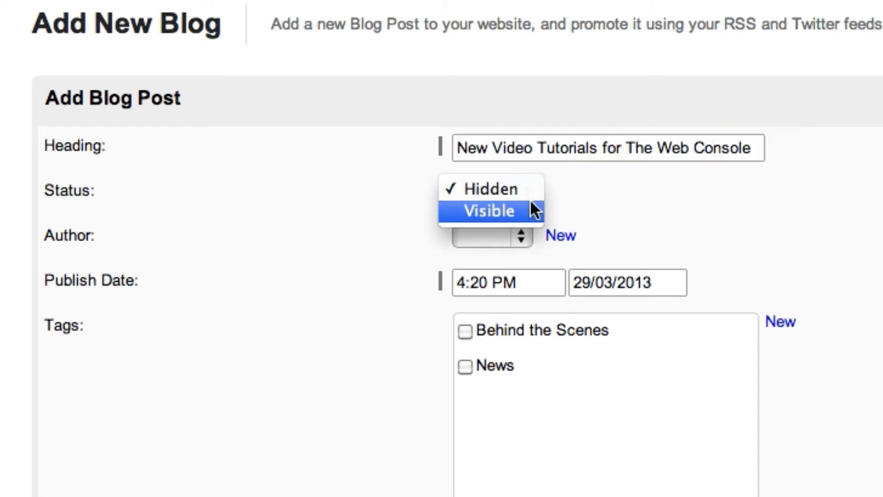
pyautogui.click(530, 206)
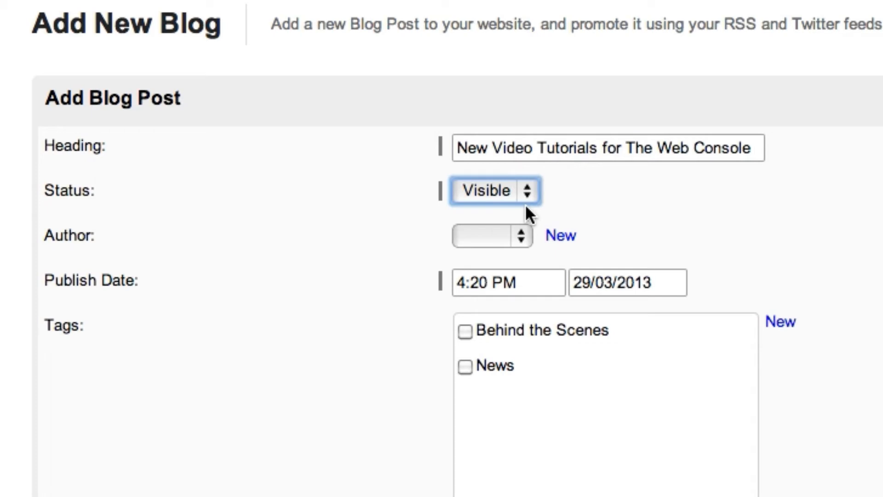
# Create a new author for the post, entering the author's full name and pasting the placeholder bio text, and save the author
pyautogui.click(522, 233)
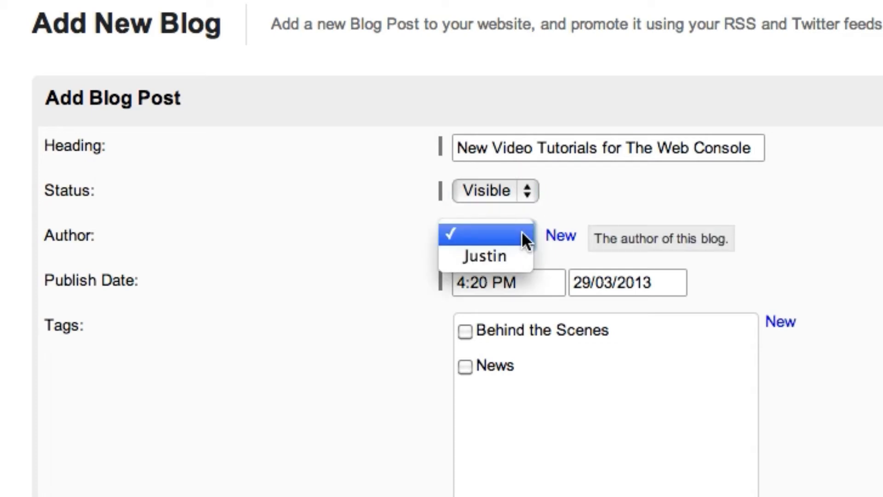
pyautogui.click(561, 234)
pyautogui.click(560, 234)
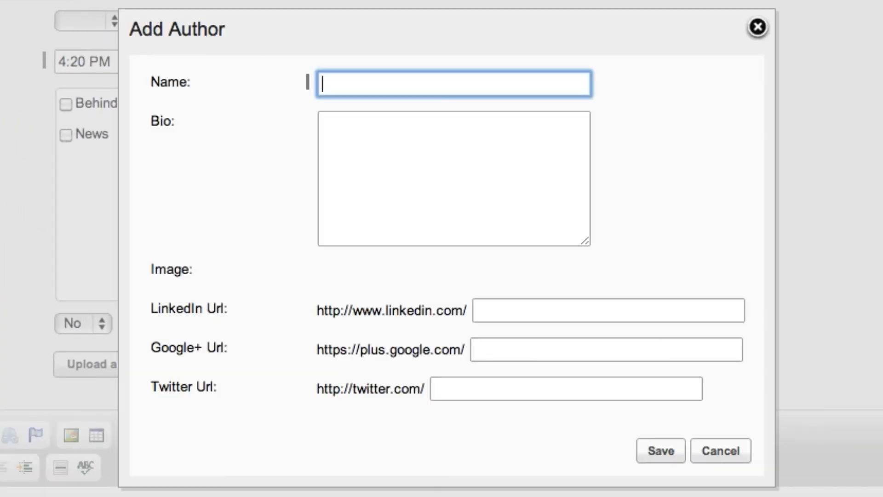
pyautogui.write('Maxine Citizen')
pyautogui.click(331, 151)
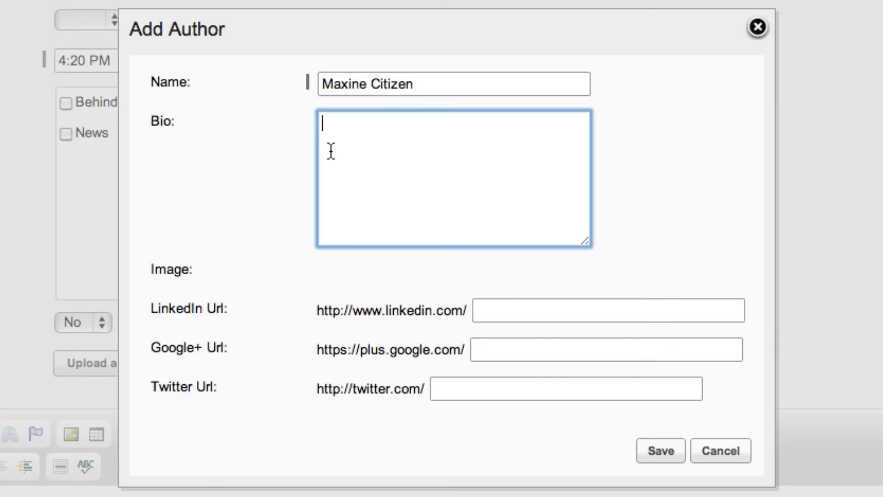
pyautogui.press('super+v')
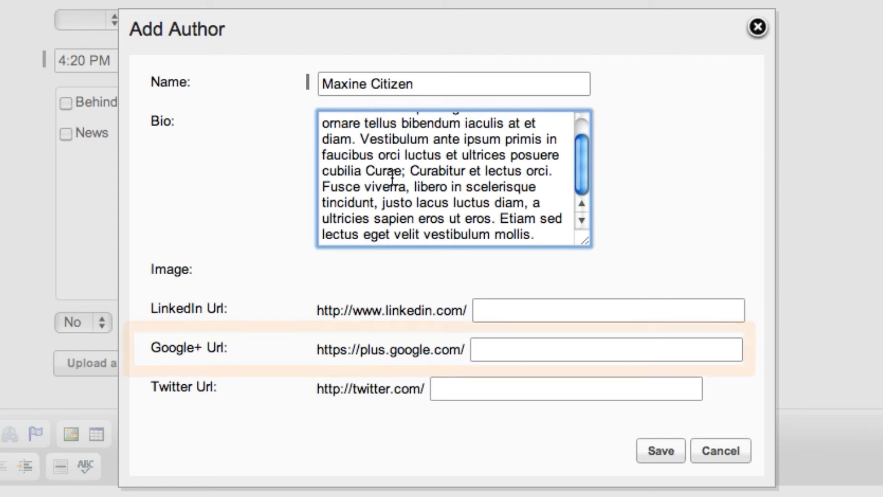
pyautogui.click(522, 349)
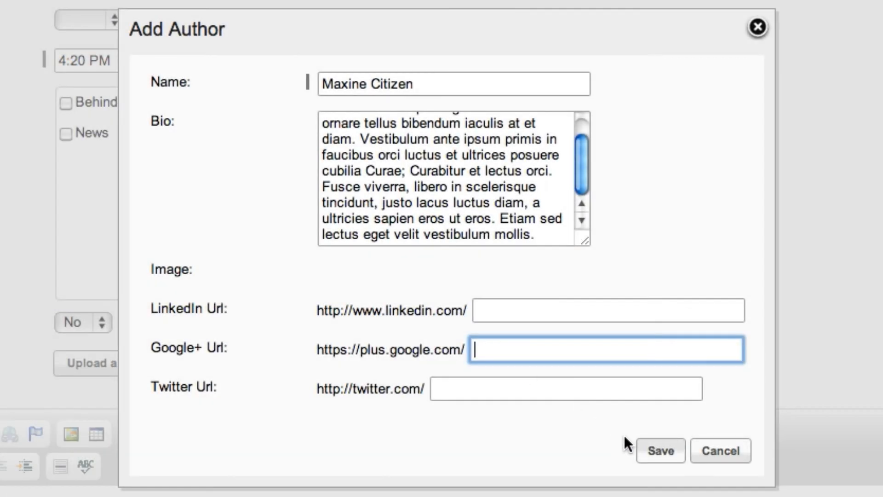
pyautogui.click(647, 450)
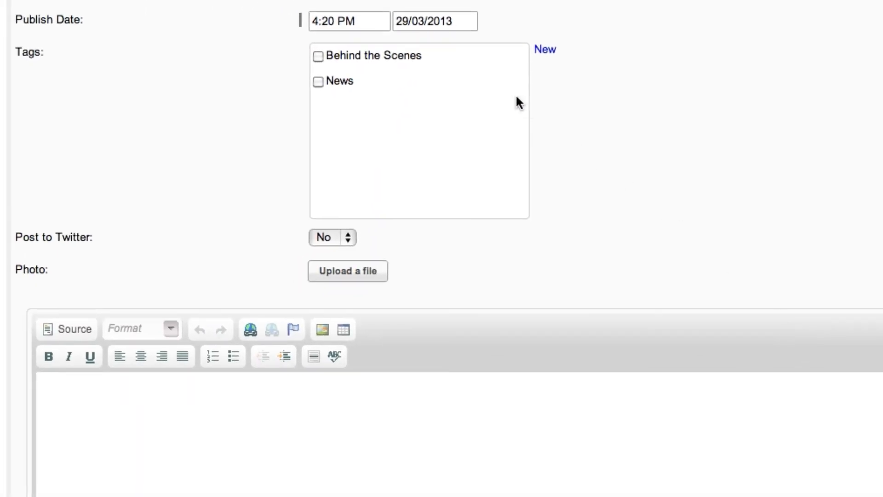
# Set the blog post's publish date to 20/04/2013
pyautogui.click(458, 22)
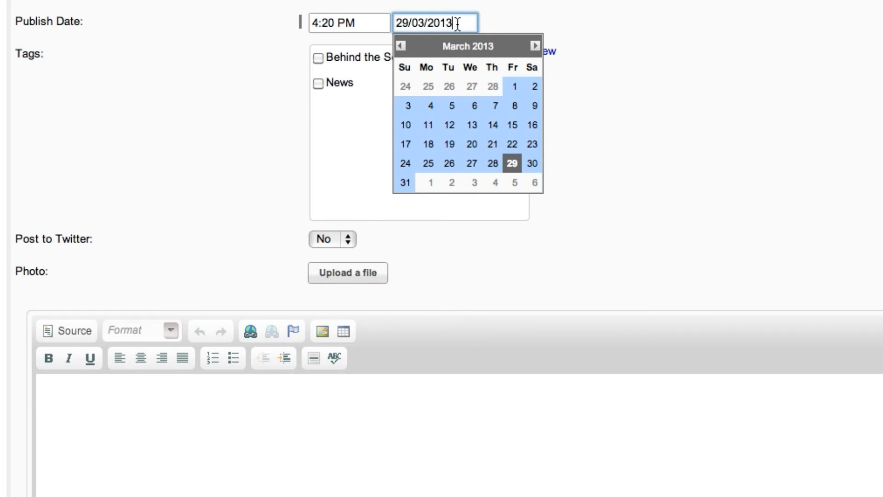
pyautogui.click(533, 45)
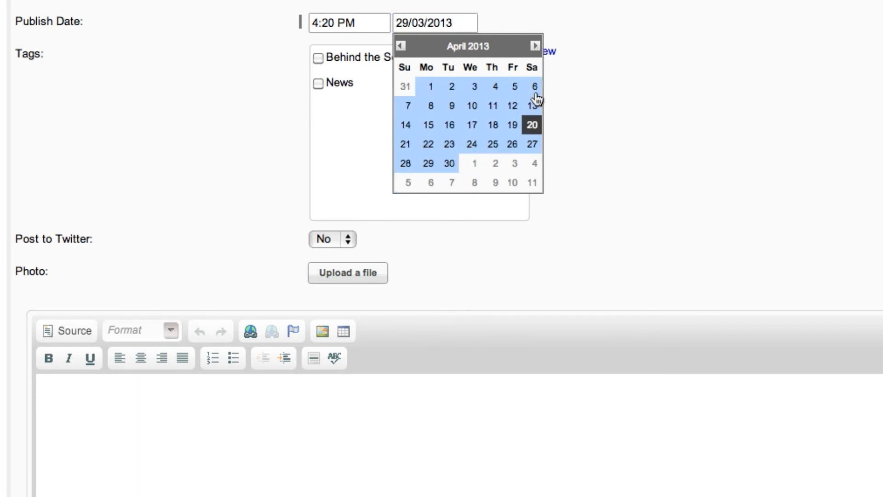
pyautogui.click(536, 129)
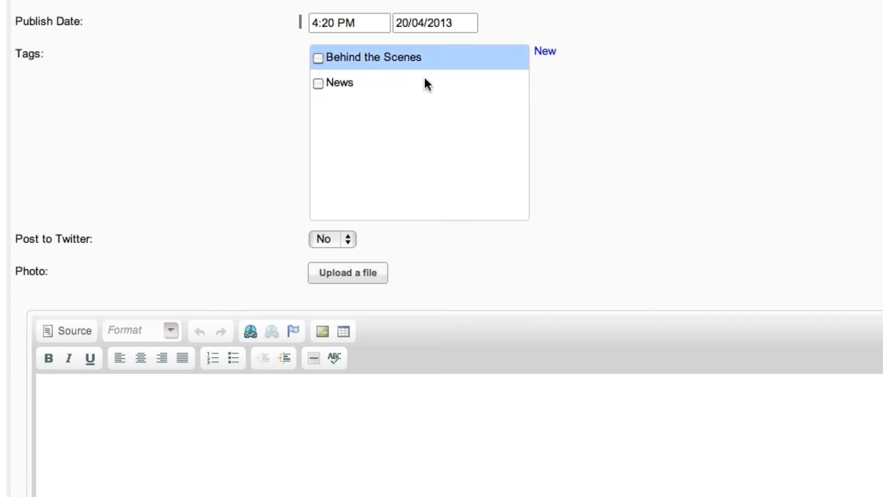
# Create a new tag named "Help Videos" for the blog post and save it
pyautogui.click(547, 52)
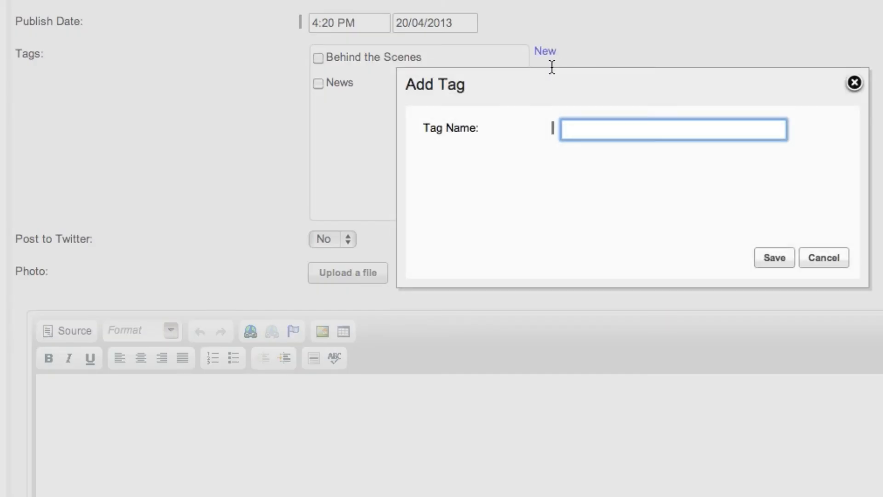
pyautogui.write('Help Videos')
pyautogui.click(774, 257)
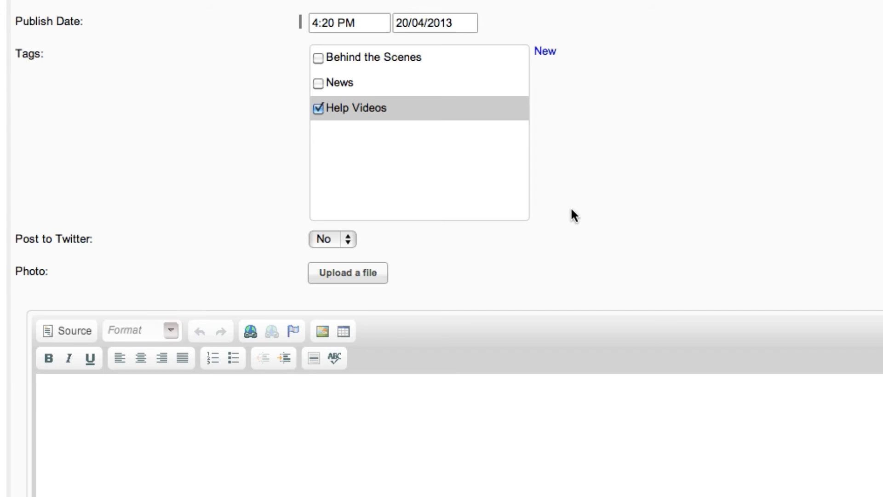
# Set Post to Twitter to Yes and upload "Creating a Signup Form.png" from the Blog Images folder as the post's photo
pyautogui.click(345, 240)
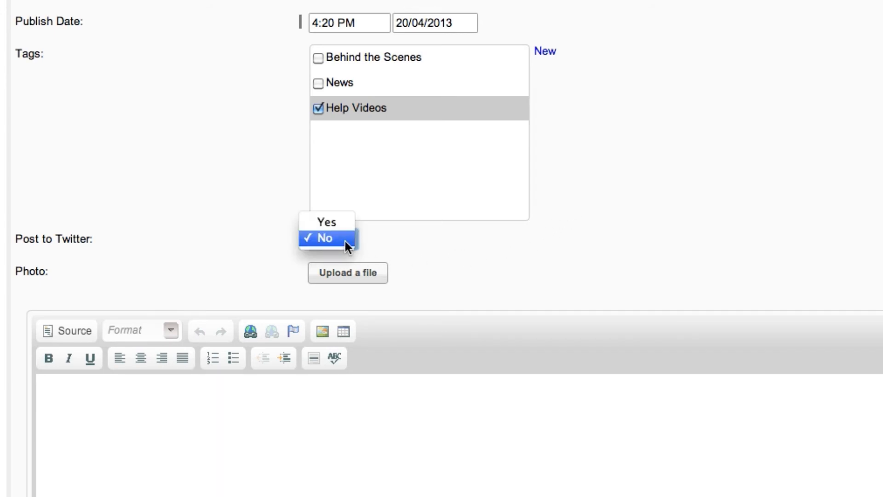
pyautogui.click(343, 232)
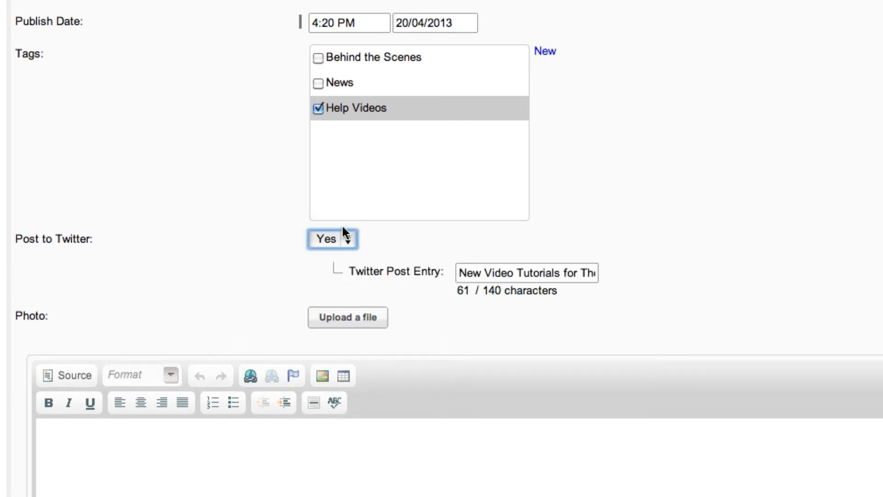
pyautogui.scroll(-1, 682, 338)
pyautogui.press('super+Tab')
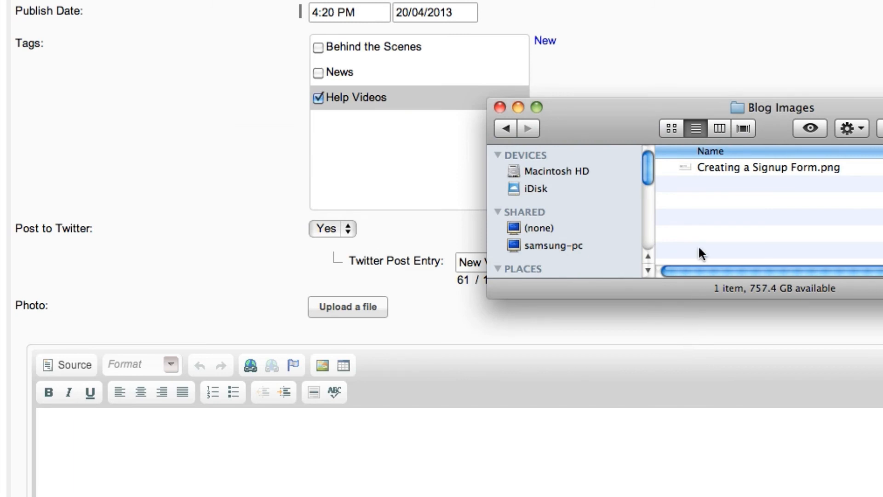
pyautogui.moveTo(718, 168); pyautogui.dragTo(365, 314)
pyautogui.click(500, 107)
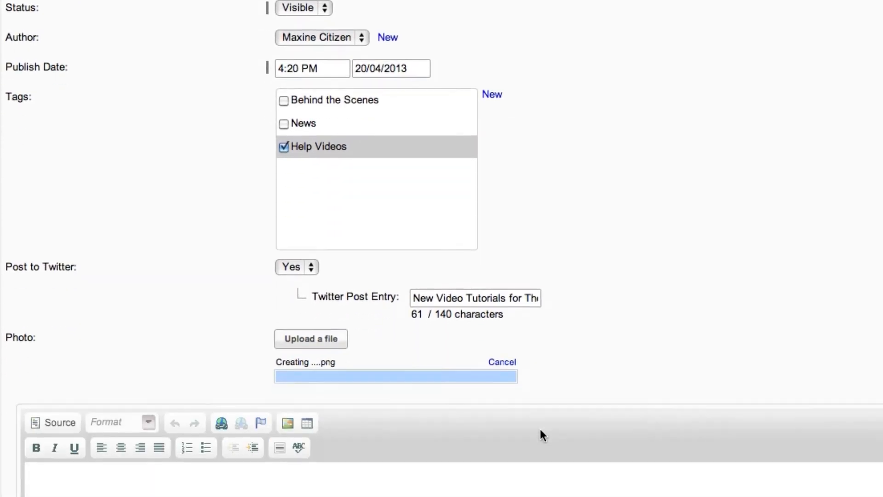
# Save the blog post with the option to go back to the blog list, and open the new post on the website
pyautogui.scroll(-4, 541, 433)
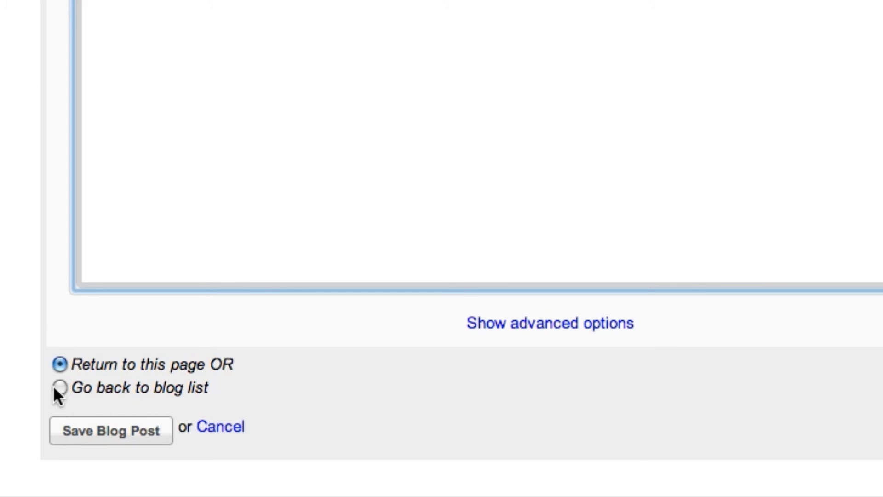
pyautogui.click(59, 387)
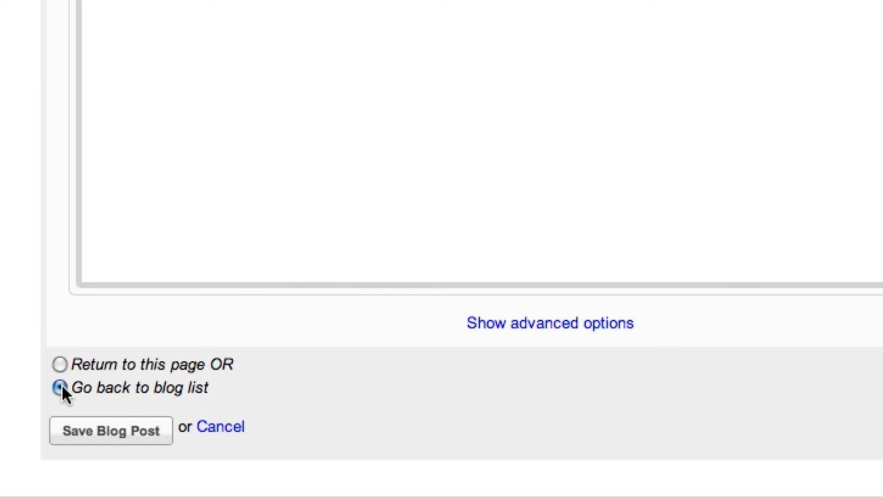
pyautogui.click(101, 430)
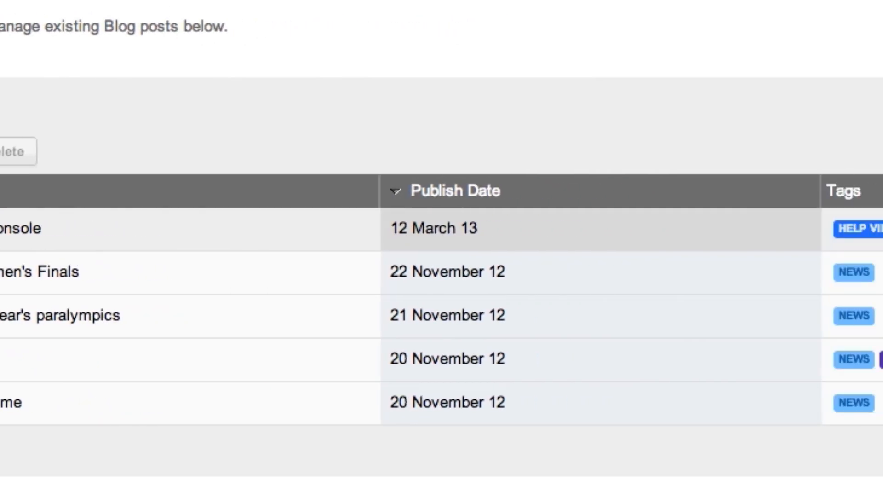
pyautogui.click(828, 232)
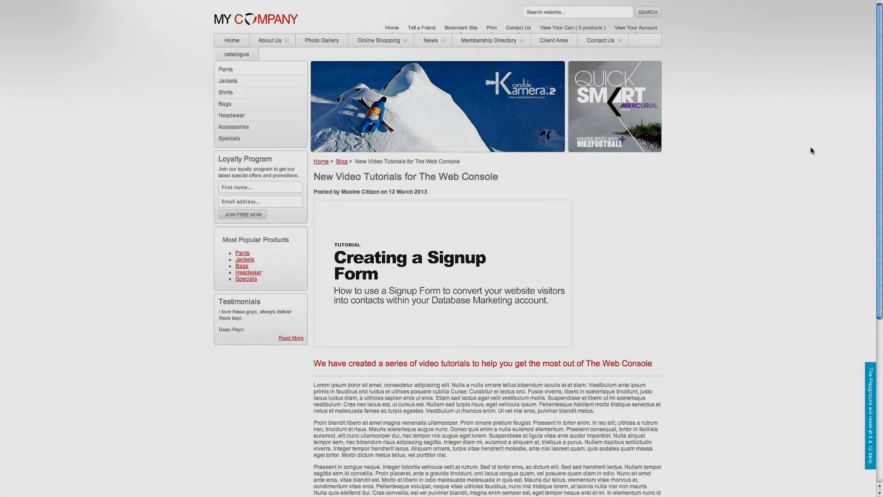